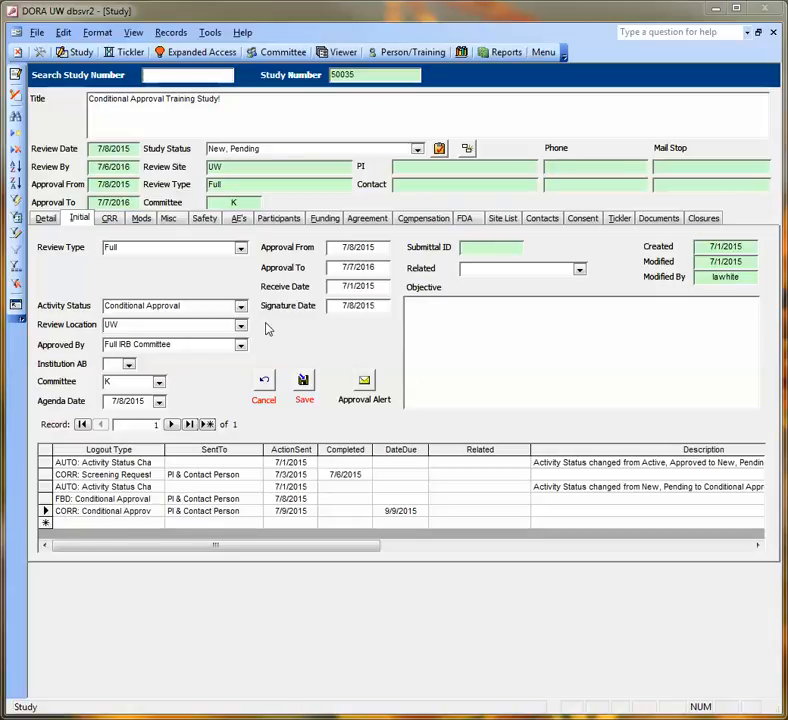
- In the initial application, set the conditional approval correspondence logout's completed date to 8/1/2015 and save without adding a tickler
{"action": "left_click", "coordinate": [143, 220]}
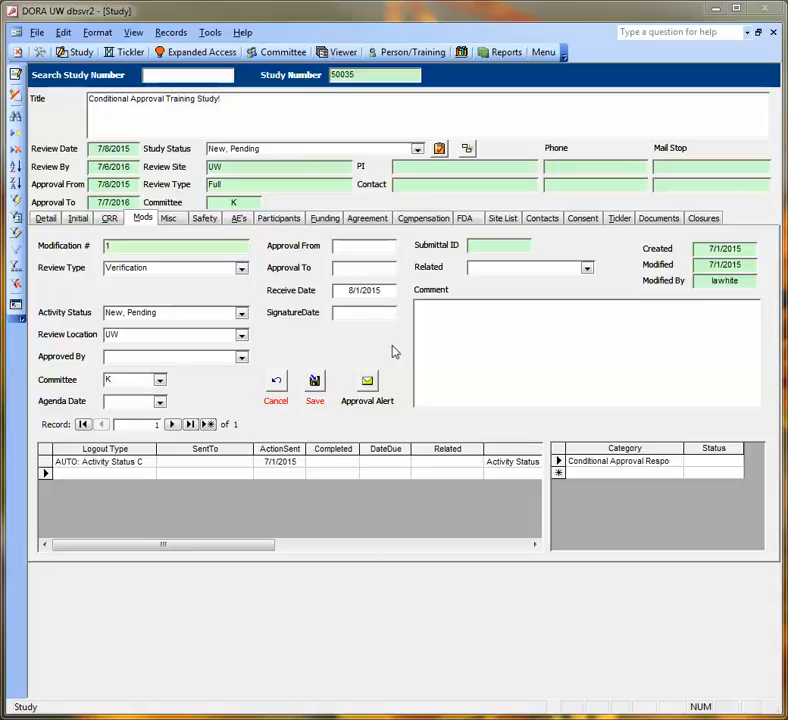
{"action": "left_click", "coordinate": [75, 220]}
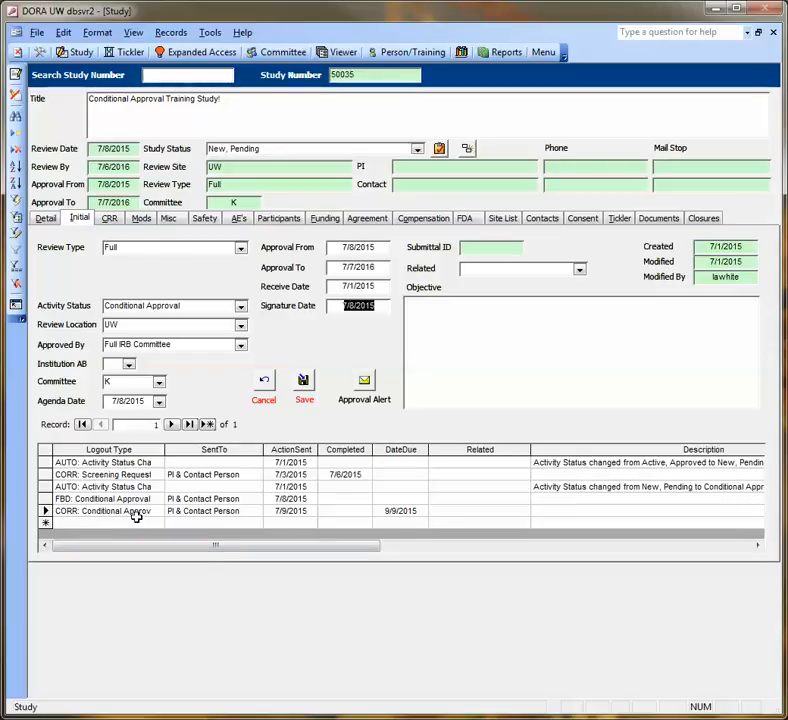
{"action": "double_click", "coordinate": [341, 511]}
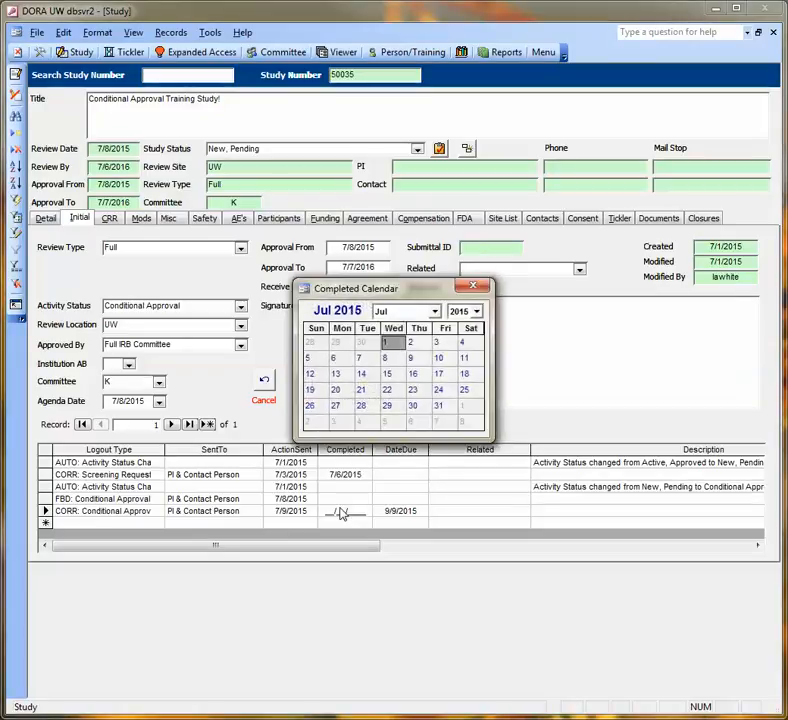
{"action": "left_click", "coordinate": [435, 312]}
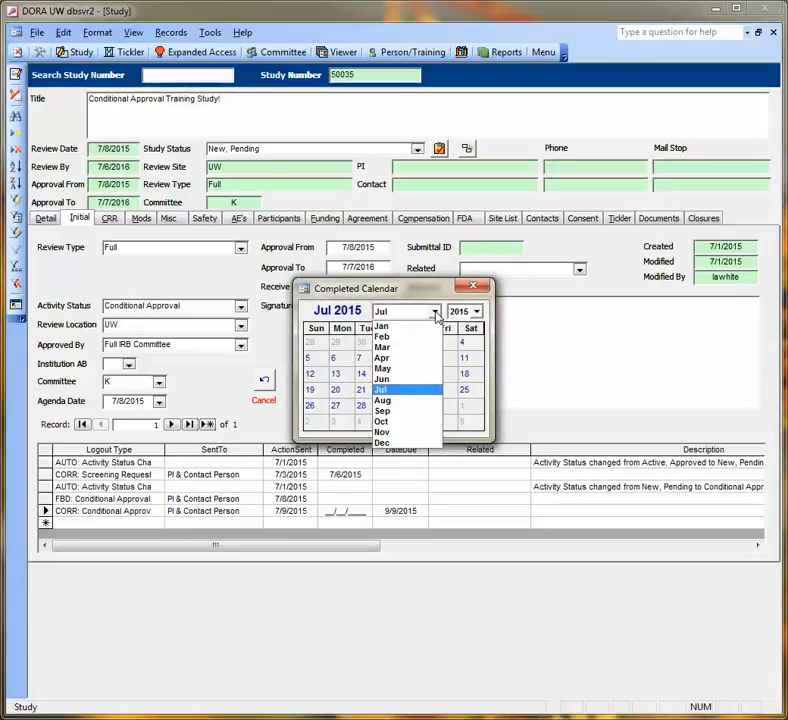
{"action": "left_click", "coordinate": [416, 402]}
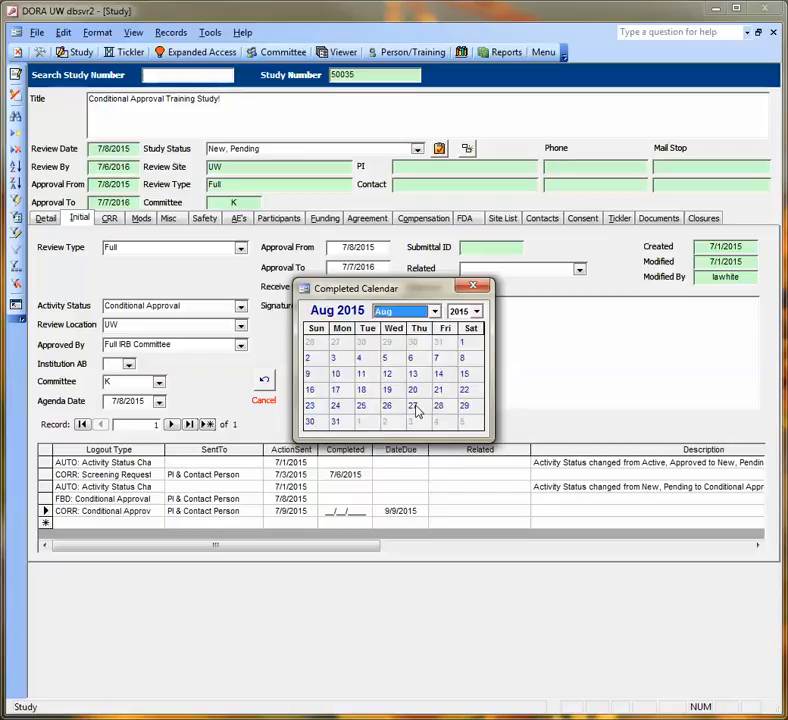
{"action": "left_click", "coordinate": [463, 343]}
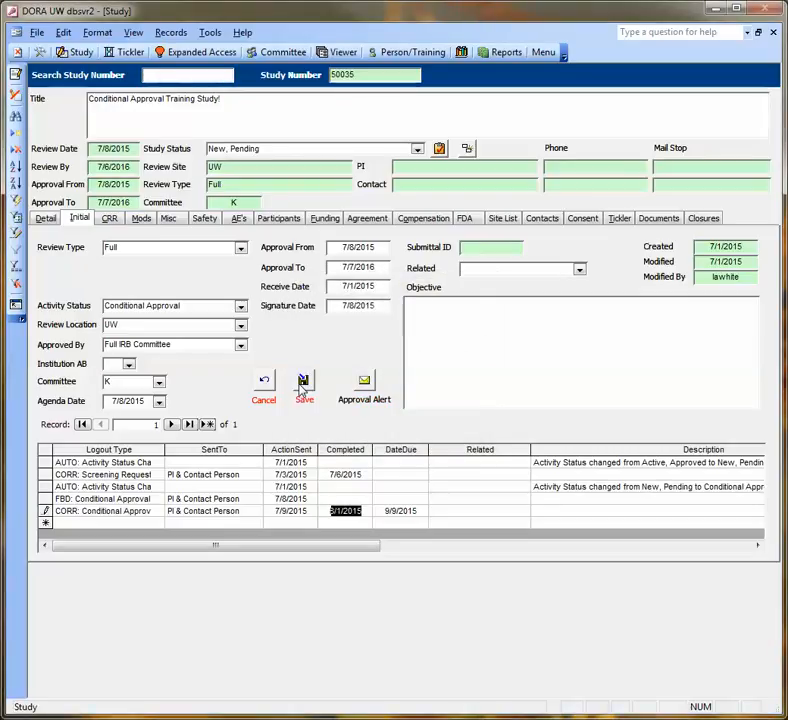
{"action": "left_click", "coordinate": [303, 384]}
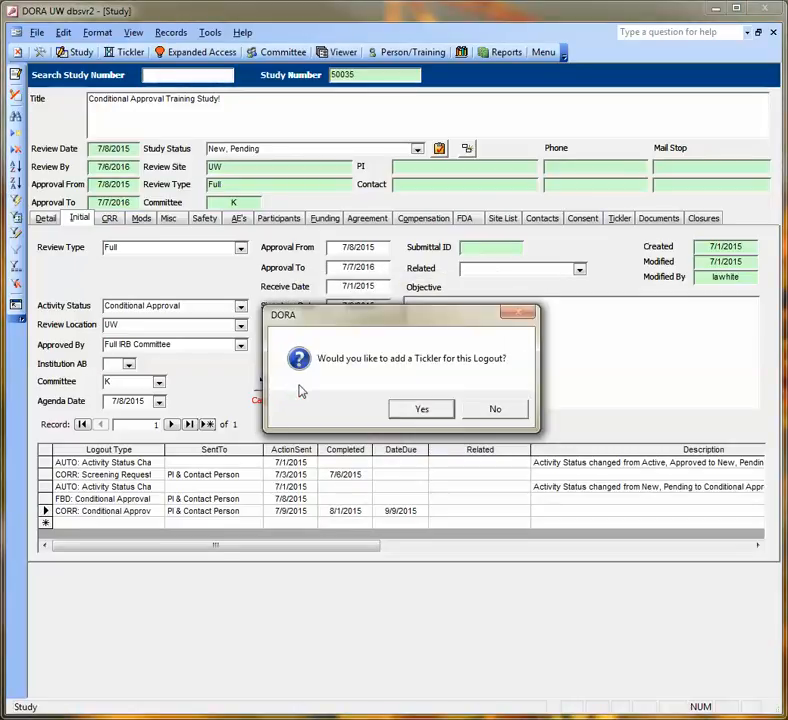
{"action": "left_click", "coordinate": [495, 410]}
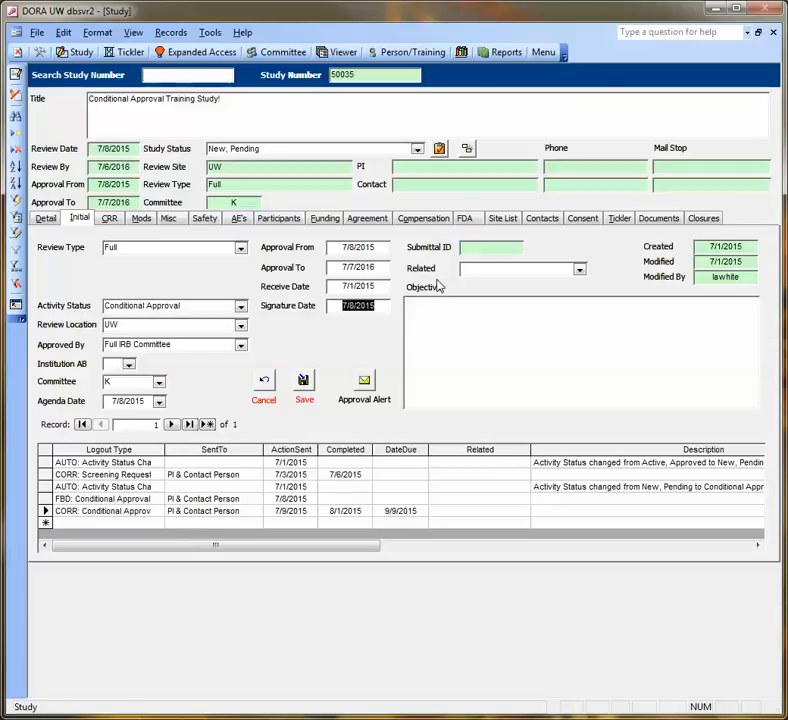
- Relate the initial application to Modification 1 and save the record
{"action": "left_click", "coordinate": [579, 270]}
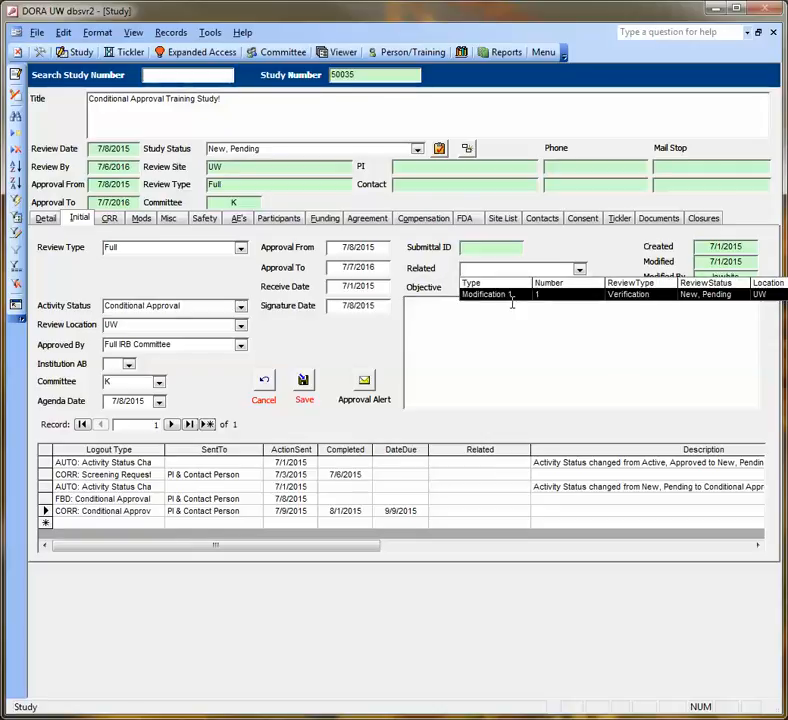
{"action": "left_click", "coordinate": [575, 295]}
{"action": "left_click", "coordinate": [304, 380]}
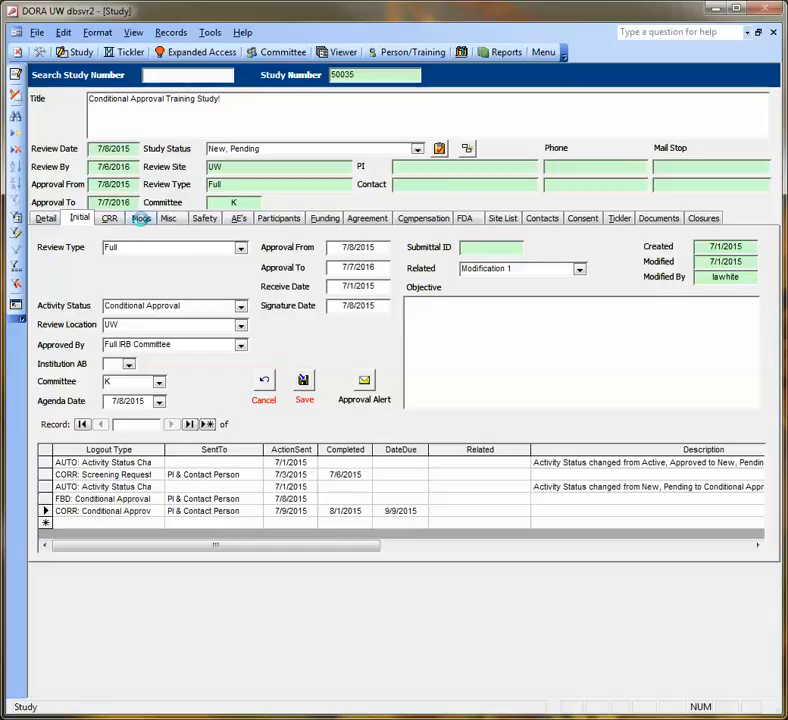
- In the Modification 1 record, set the related item to Initial and save
{"action": "left_click", "coordinate": [141, 218]}
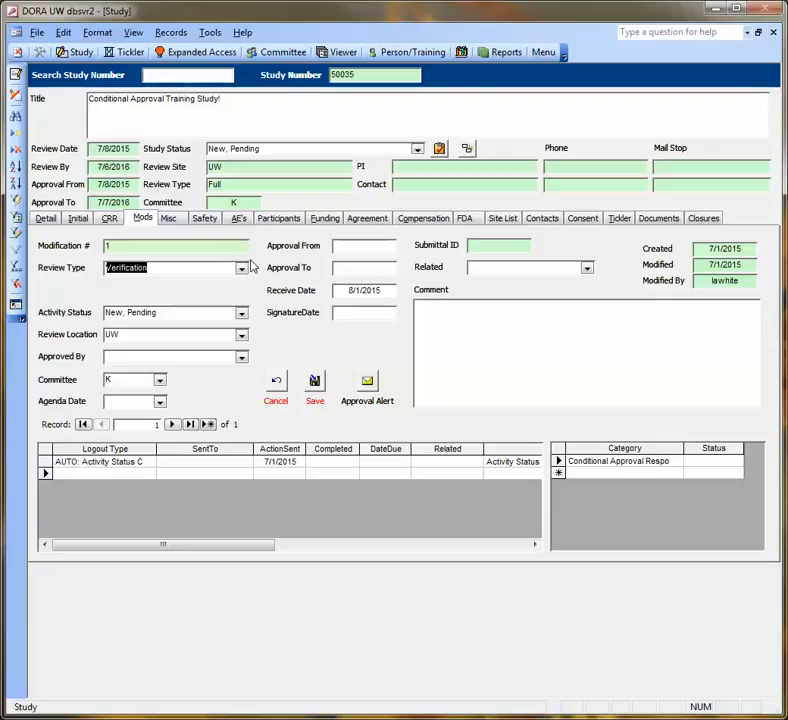
{"action": "left_click", "coordinate": [586, 268]}
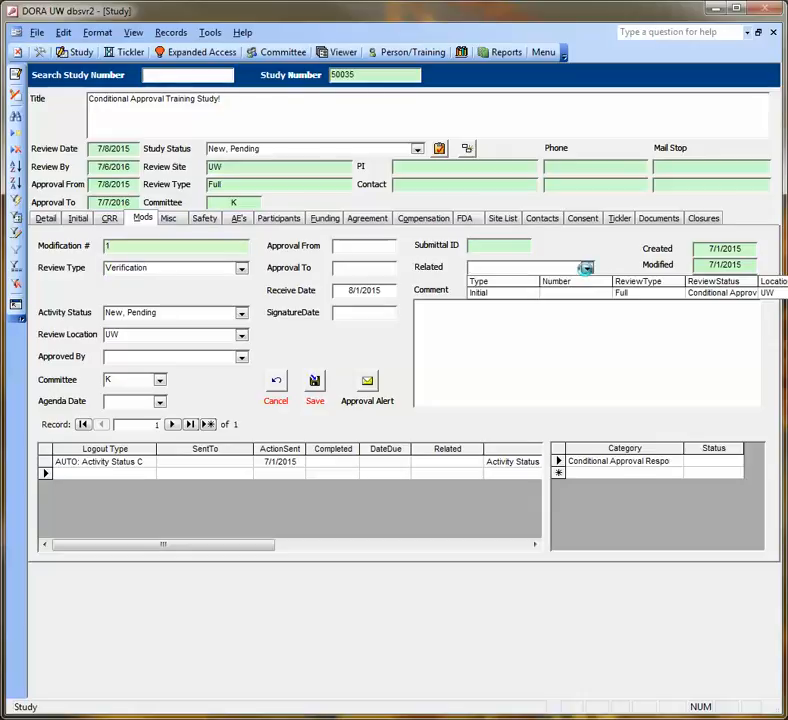
{"action": "left_click", "coordinate": [478, 293]}
{"action": "left_click", "coordinate": [313, 380]}
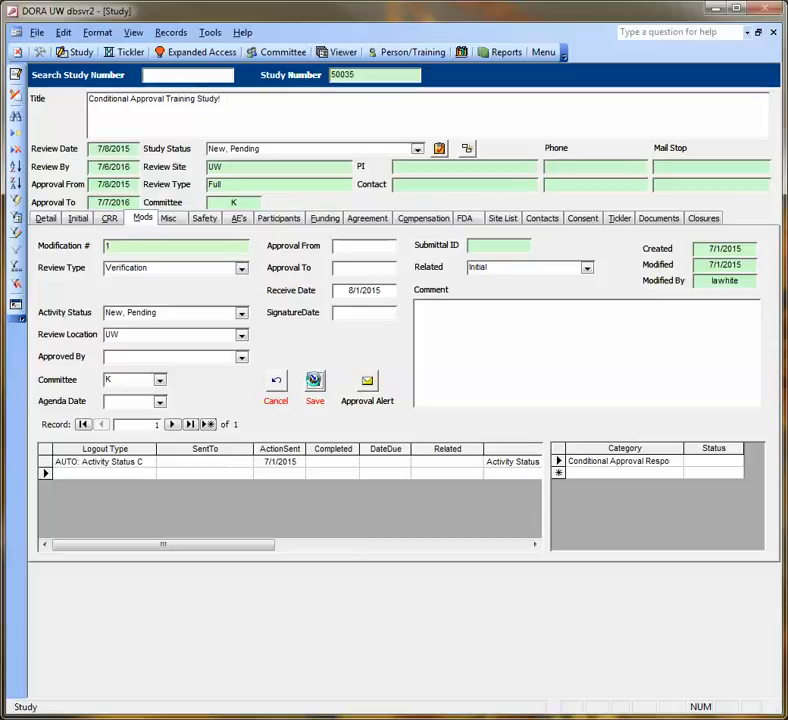
{"action": "left_click", "coordinate": [315, 383]}
{"action": "type", "text": "1"}
- Add a new logout row to Modification 1 with the type CORR: Screening Request
{"action": "left_click", "coordinate": [150, 474]}
{"action": "left_click", "coordinate": [149, 474]}
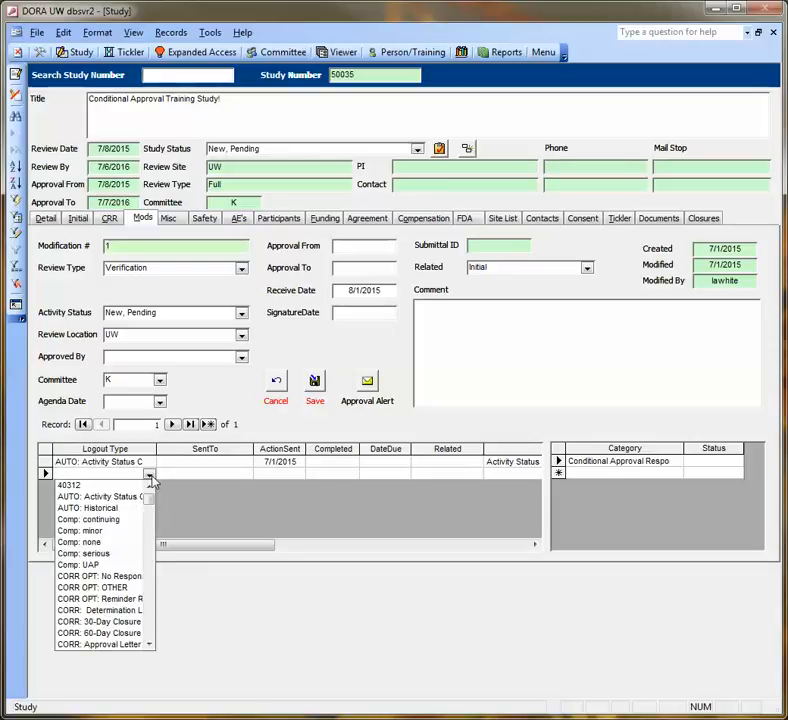
{"action": "left_click", "coordinate": [150, 644]}
{"action": "left_click", "coordinate": [150, 644]}
{"action": "left_click", "coordinate": [150, 644]}
{"action": "left_click", "coordinate": [150, 644]}
{"action": "left_click", "coordinate": [150, 644]}
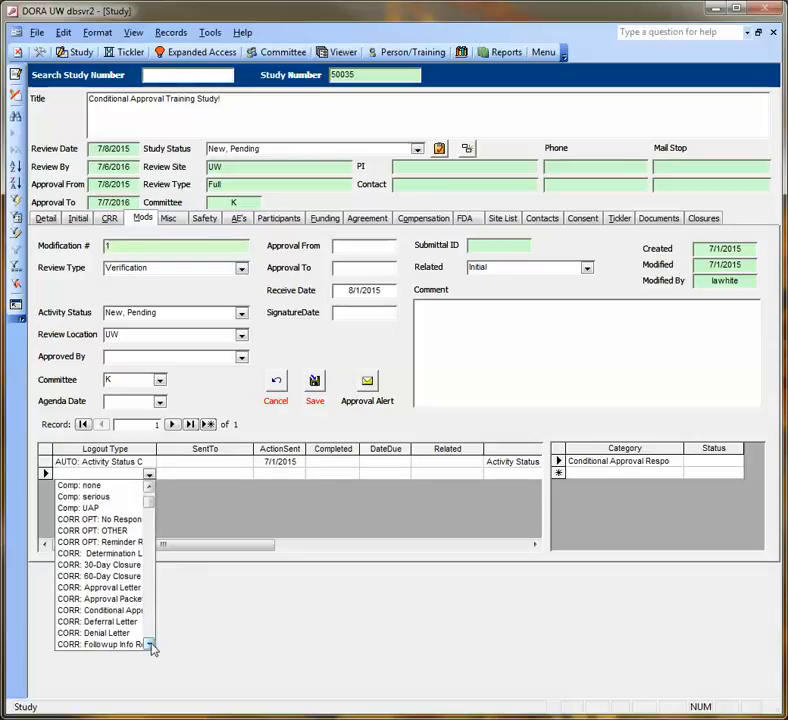
{"action": "left_click", "coordinate": [150, 644]}
{"action": "left_click", "coordinate": [150, 644]}
{"action": "left_click", "coordinate": [150, 644]}
{"action": "left_click", "coordinate": [150, 644]}
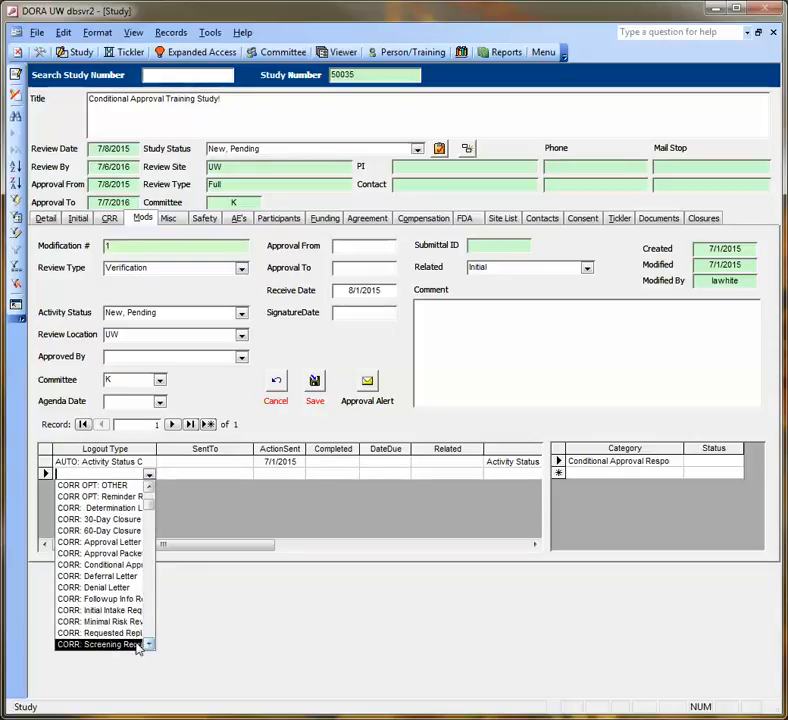
{"action": "left_click", "coordinate": [140, 644]}
- Address the screening request logout to PI & Contact Person with action sent date 8/3/2015, and save
{"action": "left_click", "coordinate": [175, 477]}
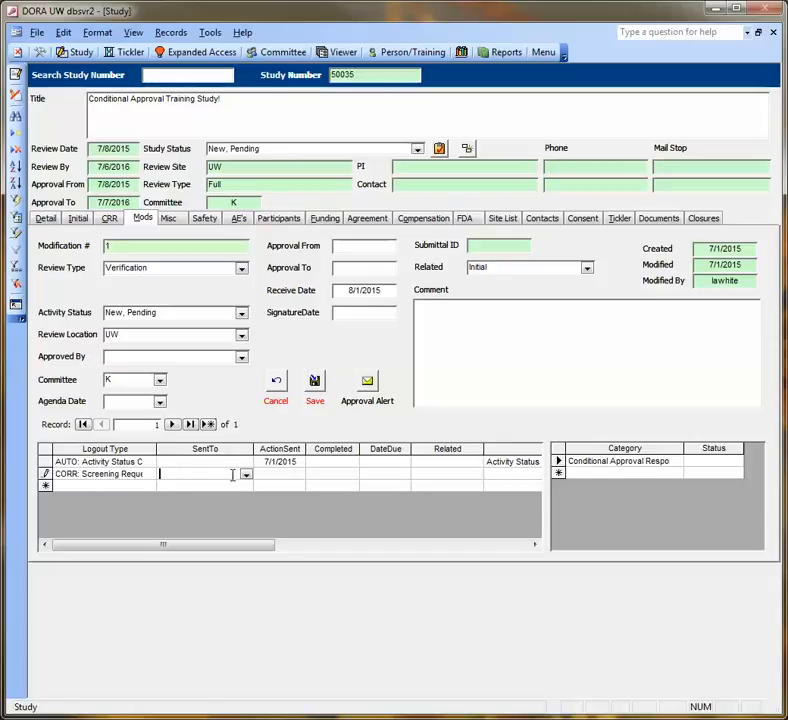
{"action": "left_click", "coordinate": [245, 474]}
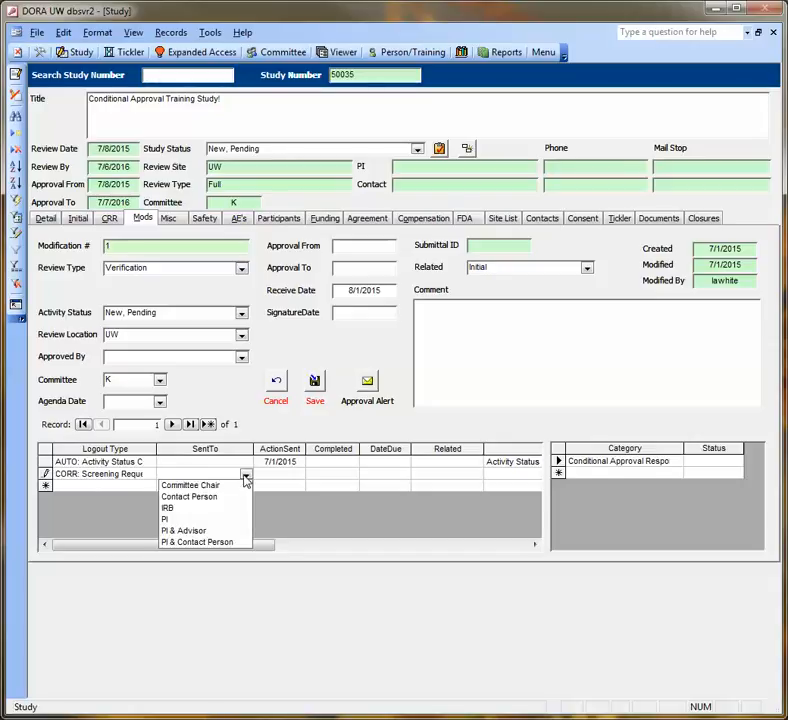
{"action": "left_click", "coordinate": [233, 543]}
{"action": "left_click", "coordinate": [278, 475]}
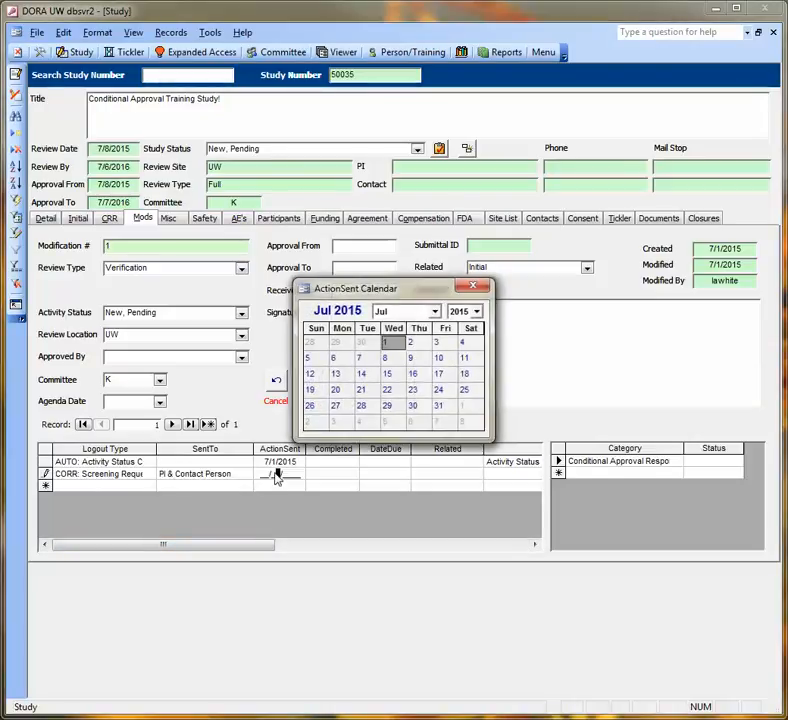
{"action": "left_click", "coordinate": [434, 312]}
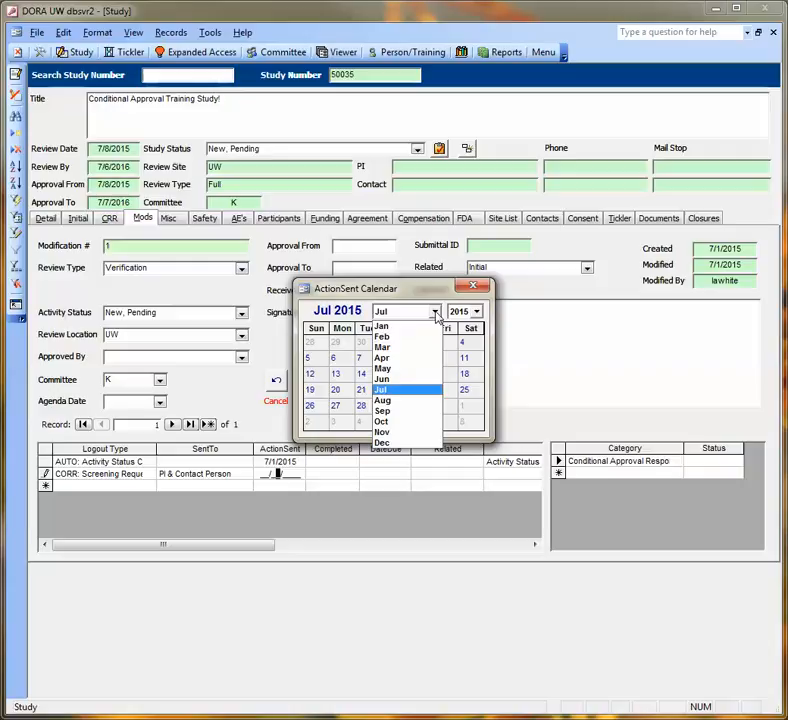
{"action": "left_click", "coordinate": [414, 400]}
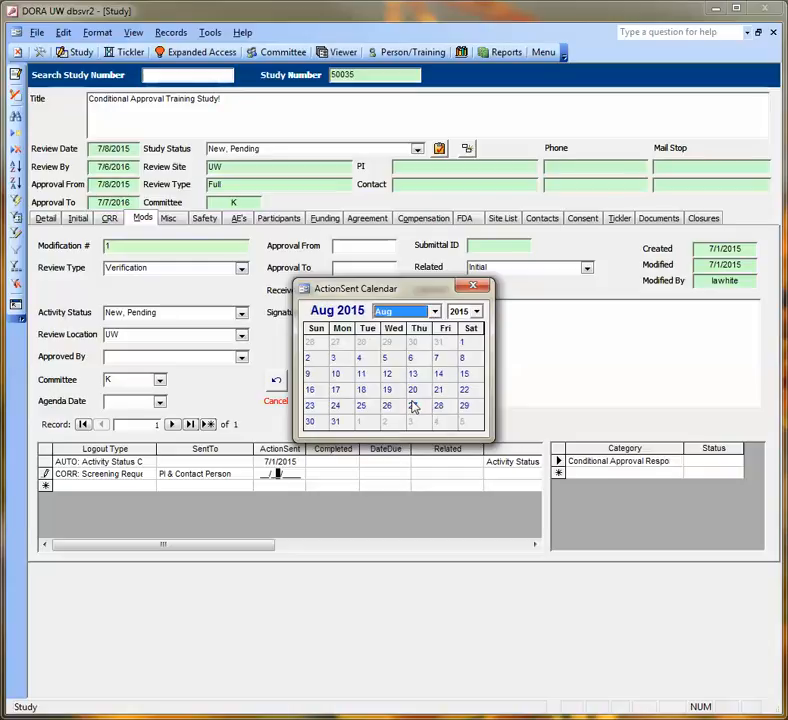
{"action": "left_click", "coordinate": [347, 363]}
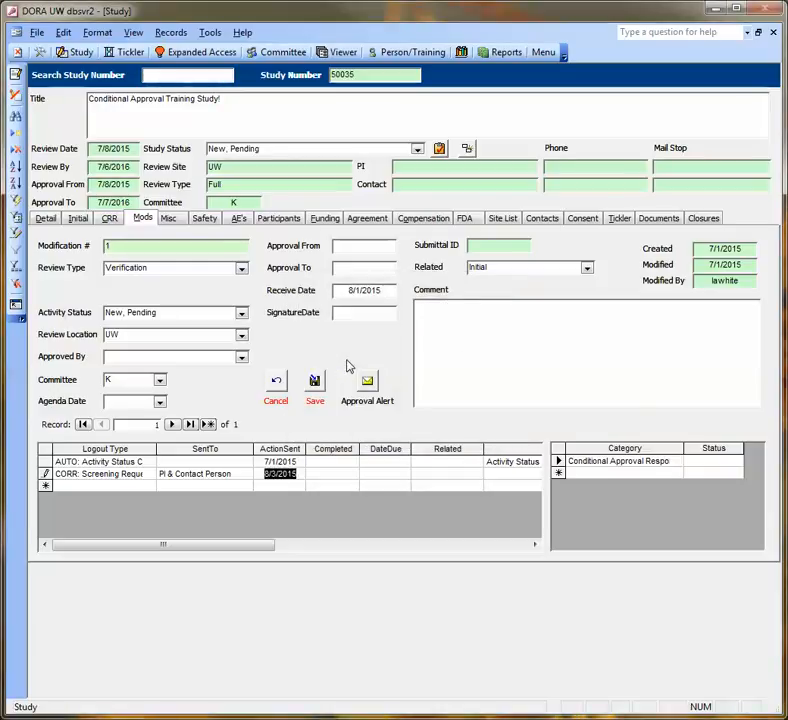
{"action": "left_click", "coordinate": [314, 381]}
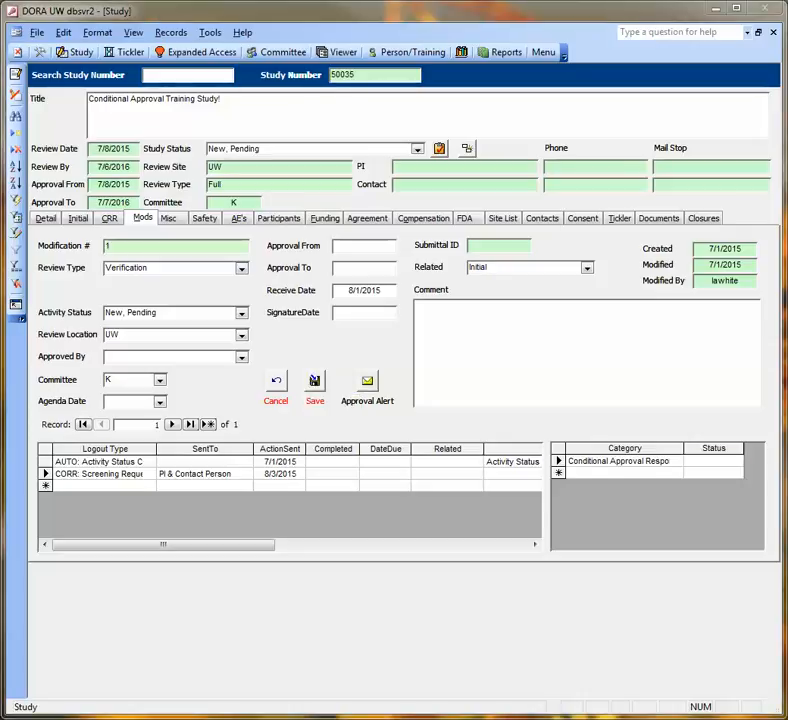
- Set the screening request logout's completed date to 8/4/2015 and save the modification
{"action": "double_click", "coordinate": [328, 476]}
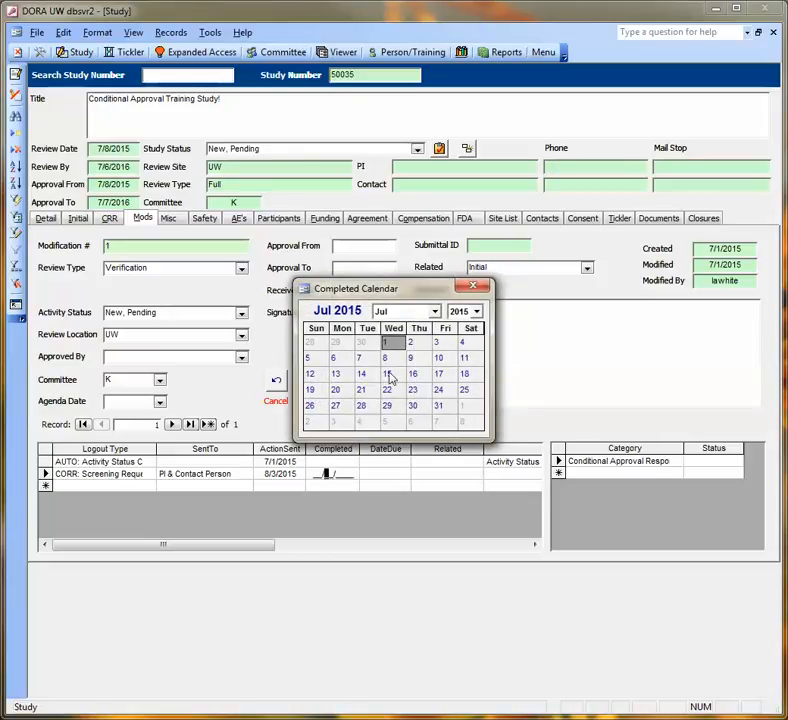
{"action": "left_click", "coordinate": [434, 312]}
{"action": "left_click", "coordinate": [413, 399]}
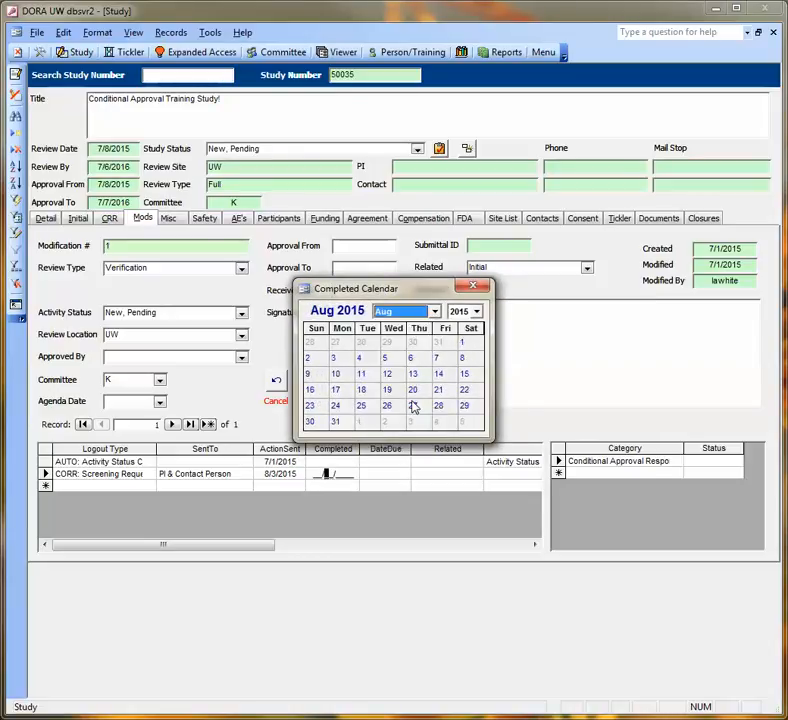
{"action": "left_click", "coordinate": [370, 361]}
{"action": "left_click", "coordinate": [317, 386]}
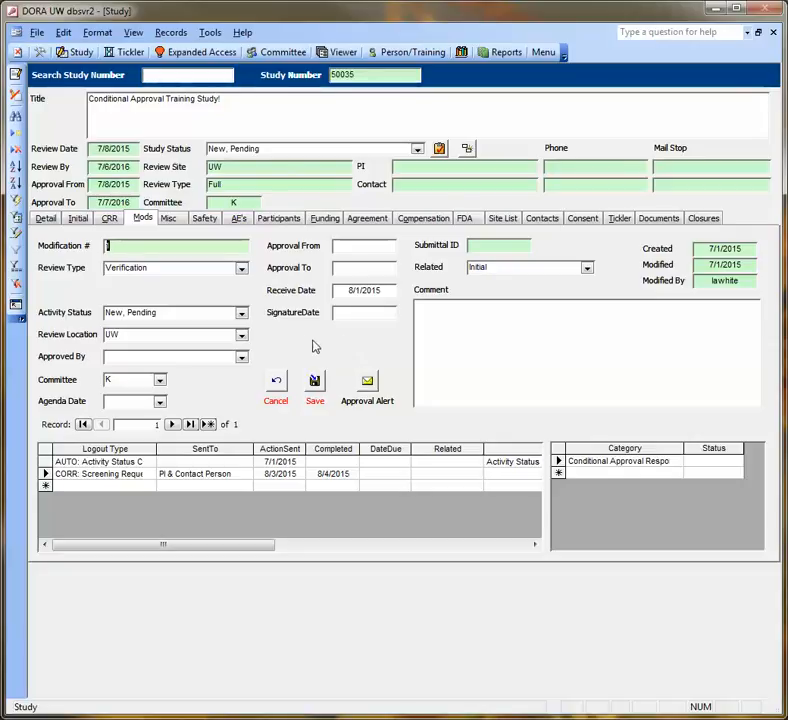
- Change the modification's activity status to Active, Approved
{"action": "left_click", "coordinate": [241, 313]}
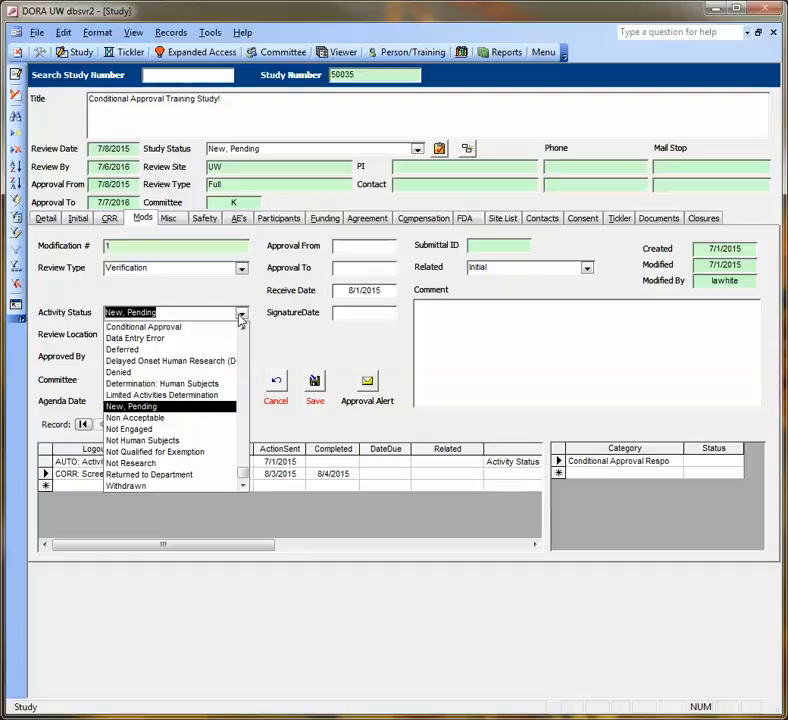
{"action": "scroll", "coordinate": [241, 333], "scroll_direction": "up", "scroll_amount": 2}
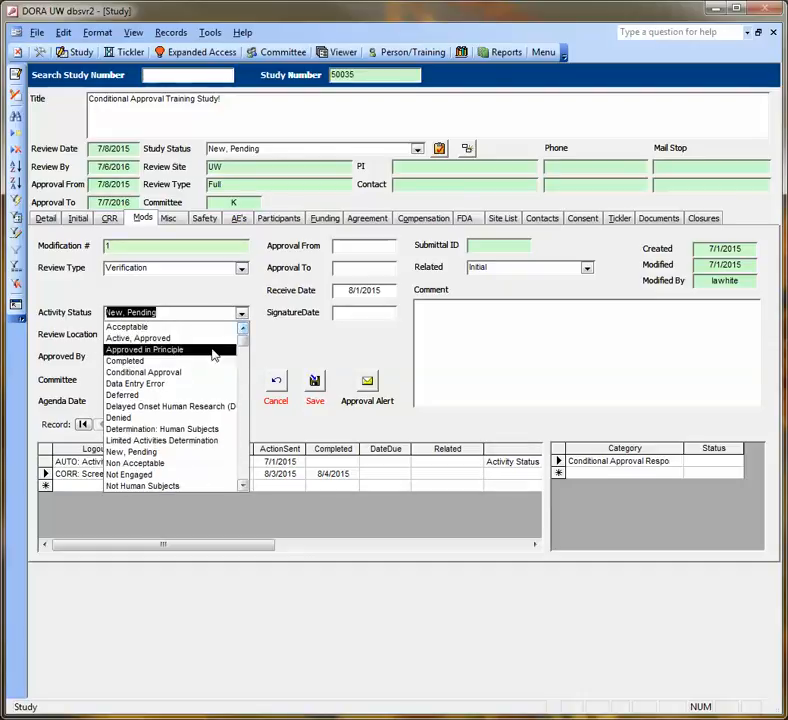
{"action": "left_click", "coordinate": [214, 340]}
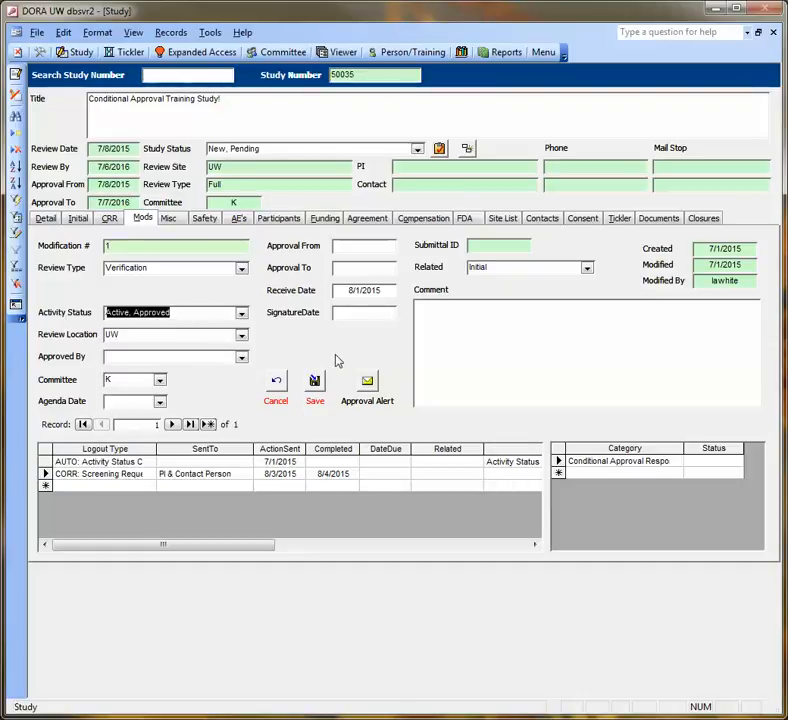
- Set the modification's signature date to 8/5/2015 and save it without adding an agenda date
{"action": "double_click", "coordinate": [359, 313]}
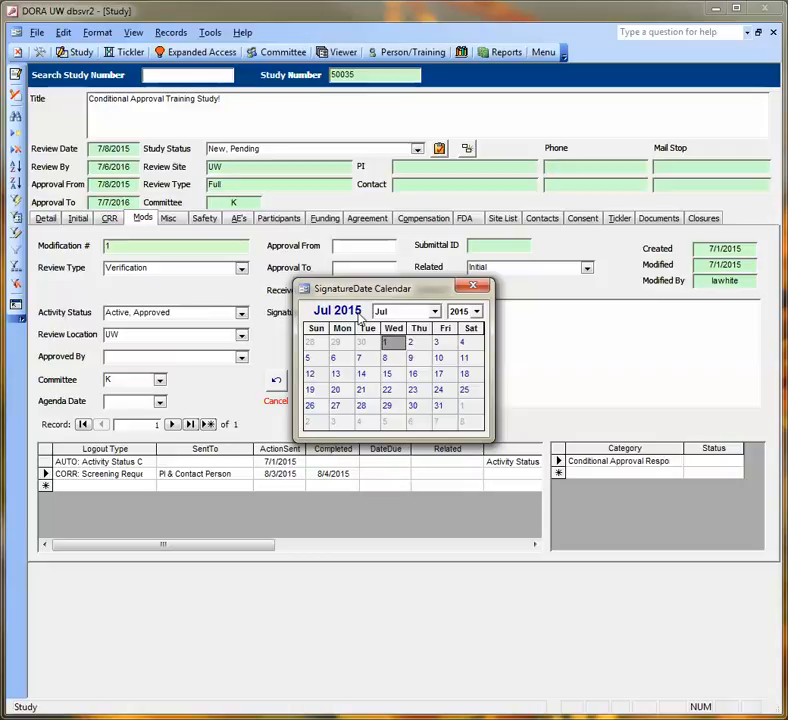
{"action": "left_click", "coordinate": [435, 311]}
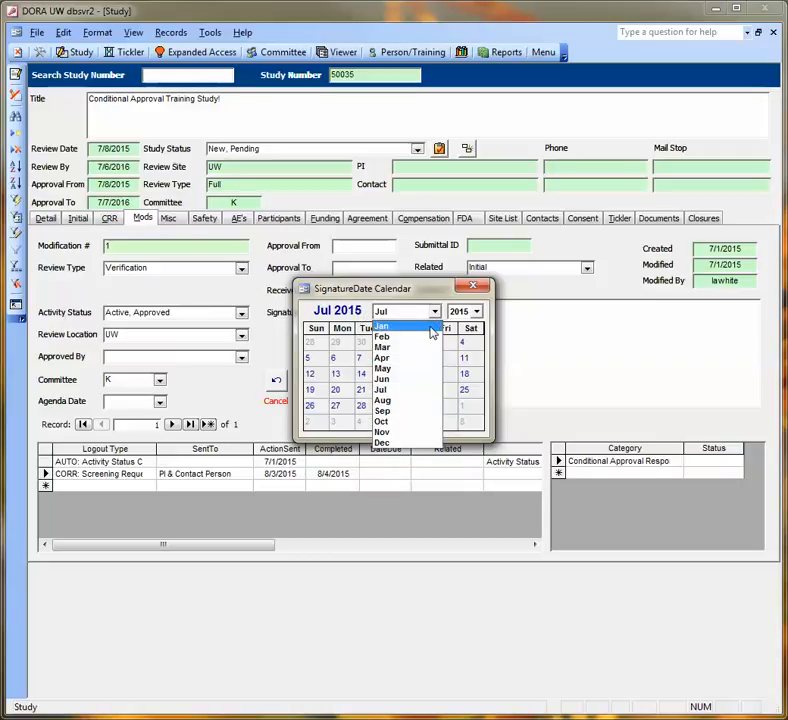
{"action": "left_click", "coordinate": [411, 401]}
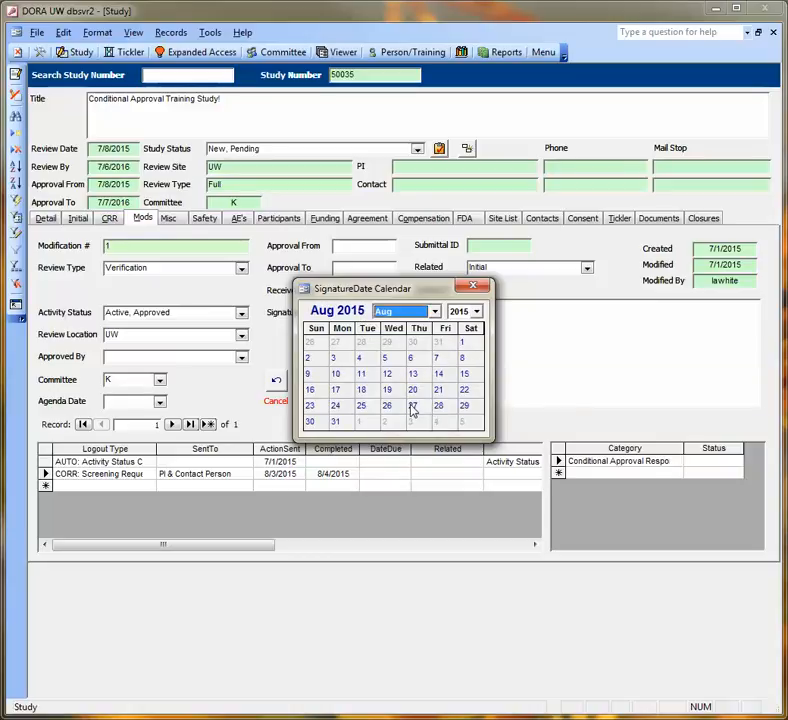
{"action": "left_click", "coordinate": [385, 358]}
{"action": "left_click", "coordinate": [310, 390]}
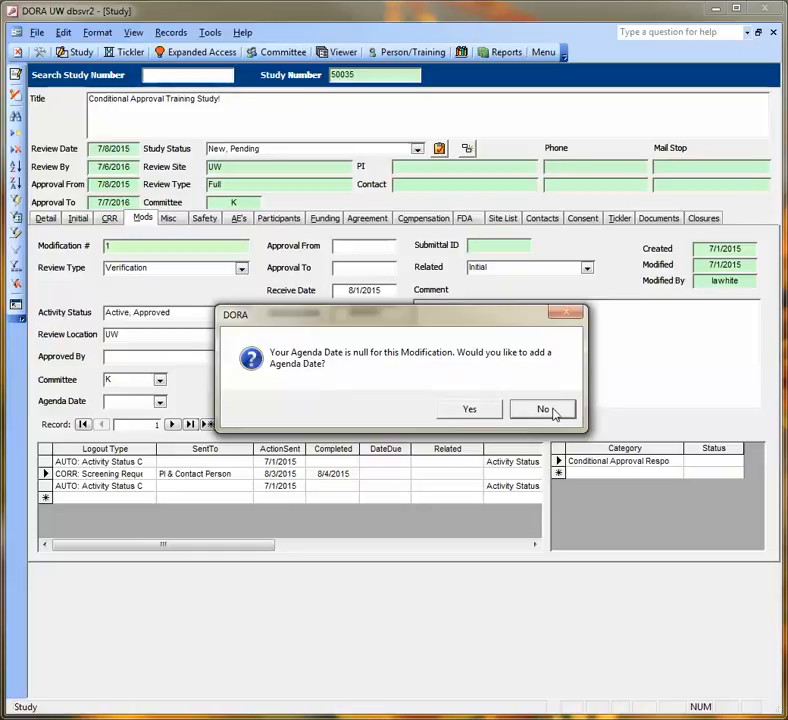
{"action": "left_click", "coordinate": [545, 409]}
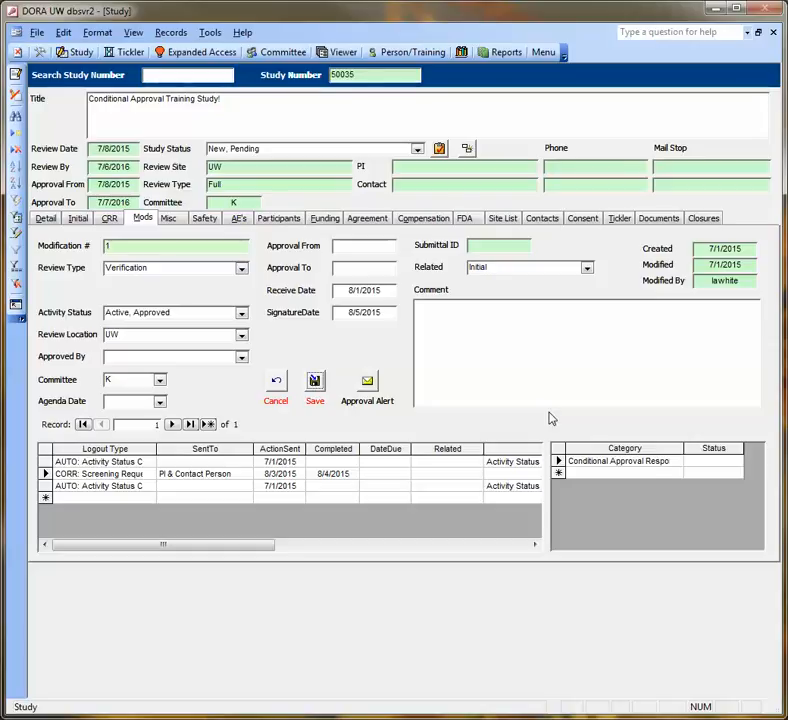
- Add a CORR: Approval Packet logout to the study's initial application
{"action": "left_click", "coordinate": [79, 221]}
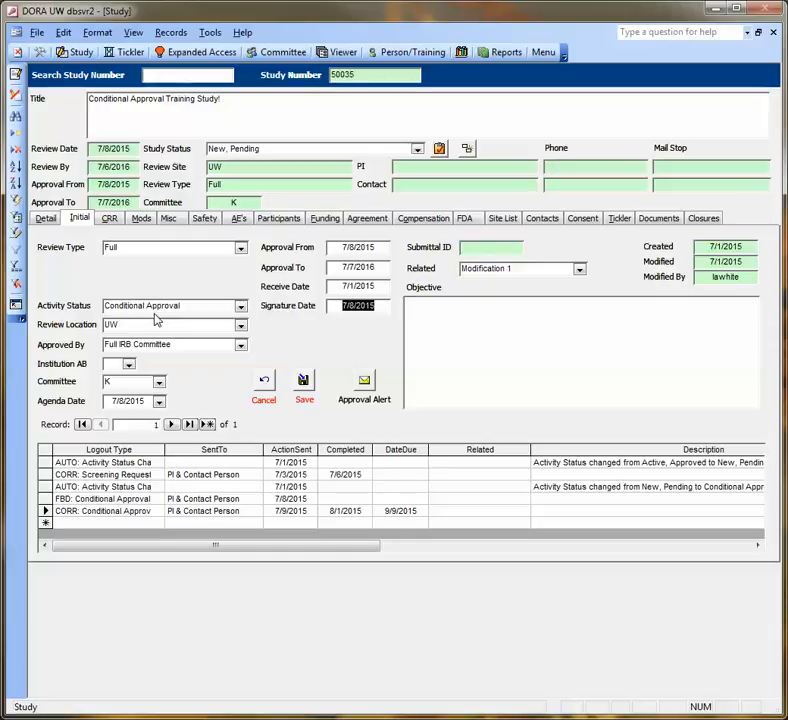
{"action": "left_click", "coordinate": [102, 524]}
{"action": "left_click", "coordinate": [157, 524]}
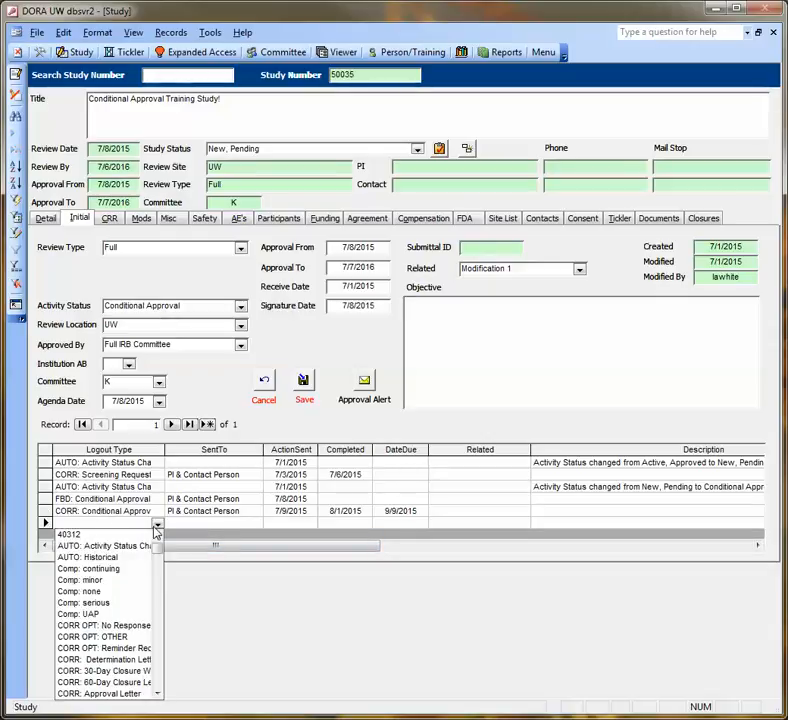
{"action": "left_click", "coordinate": [157, 693]}
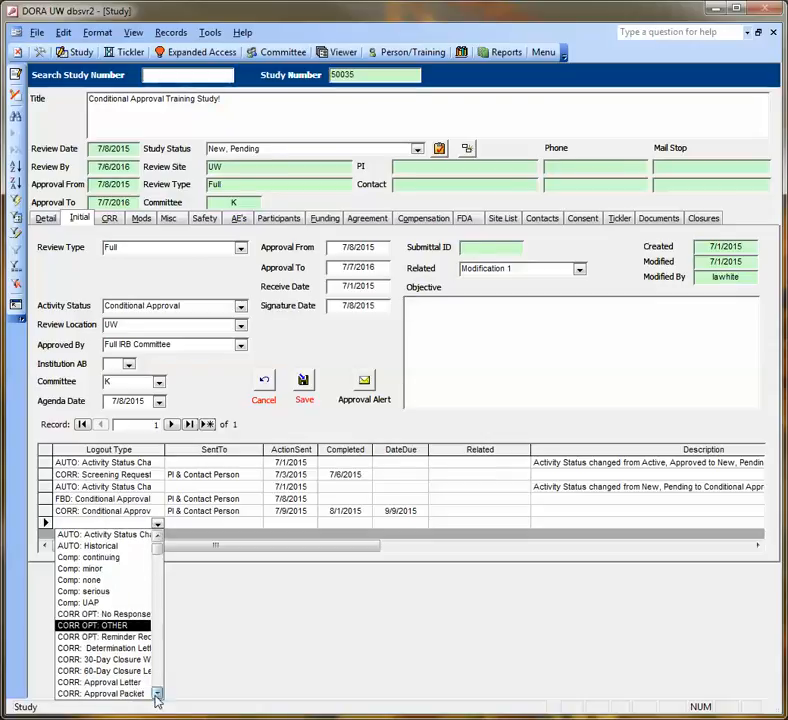
{"action": "left_click", "coordinate": [157, 693]}
{"action": "left_click", "coordinate": [145, 688]}
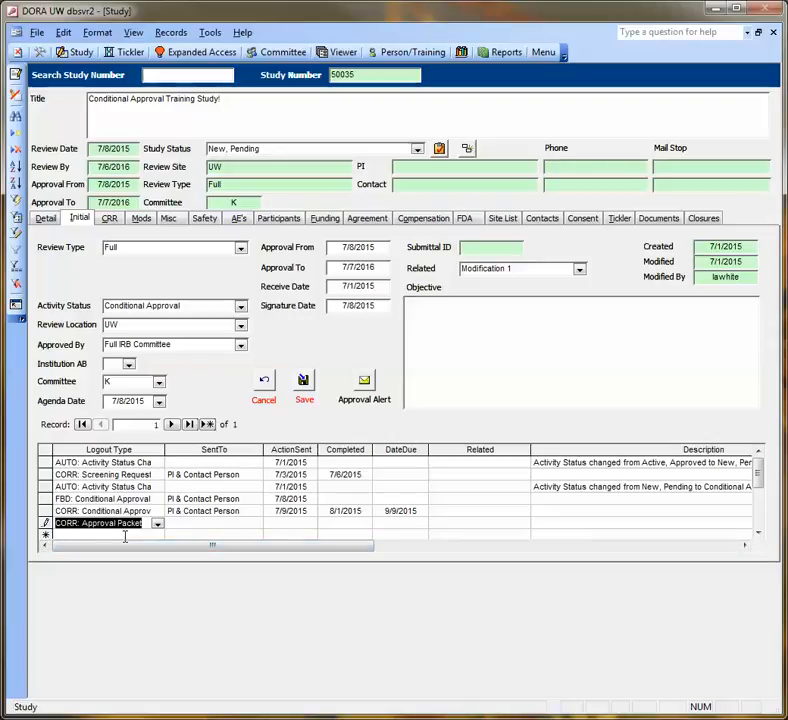
- Address the approval packet logout to PI & Contact Person with action sent date 8/10/2015, and save the initial application
{"action": "left_click", "coordinate": [184, 526]}
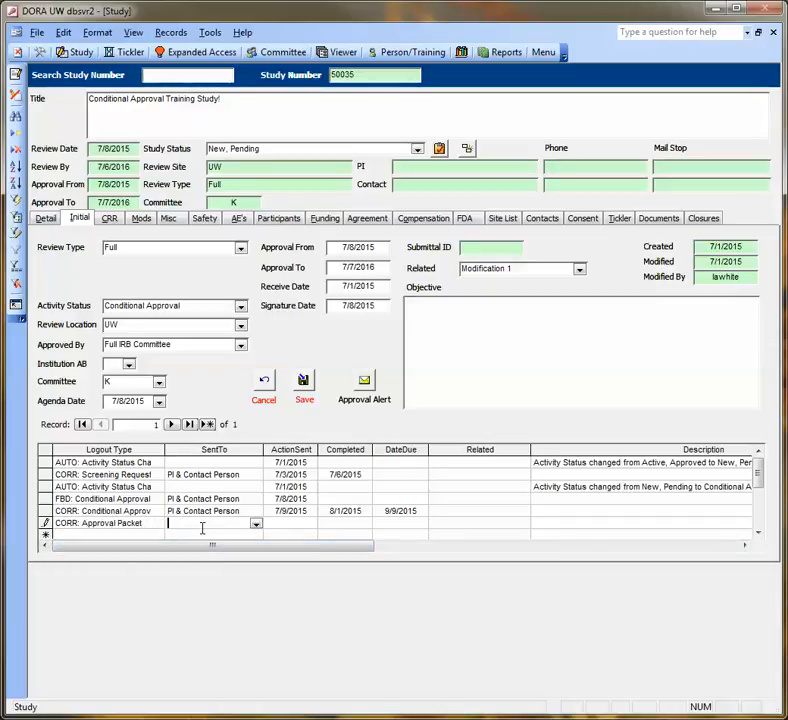
{"action": "left_click", "coordinate": [257, 524]}
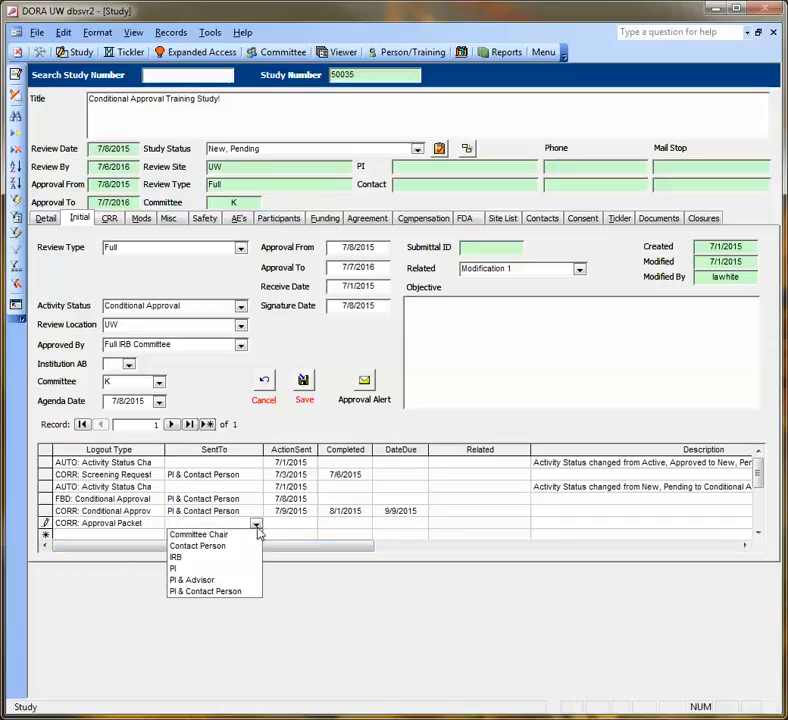
{"action": "left_click", "coordinate": [234, 590]}
{"action": "left_click", "coordinate": [278, 527]}
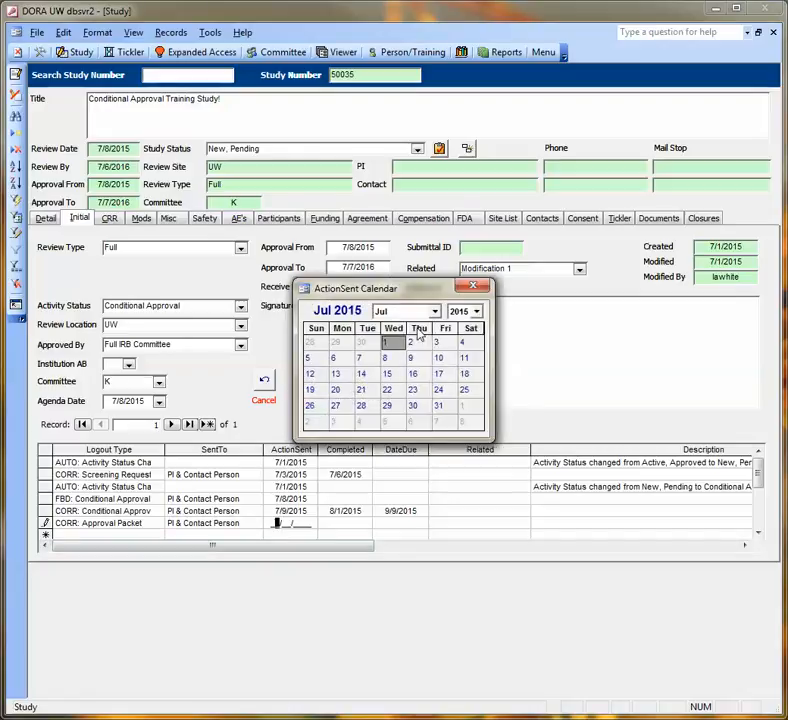
{"action": "left_click", "coordinate": [434, 311]}
{"action": "left_click", "coordinate": [384, 400]}
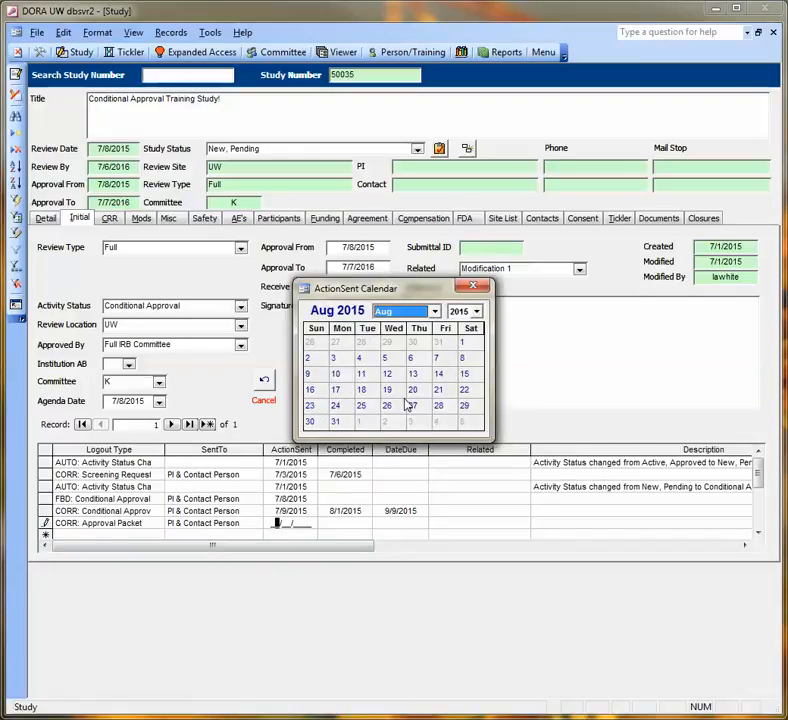
{"action": "left_click", "coordinate": [336, 374]}
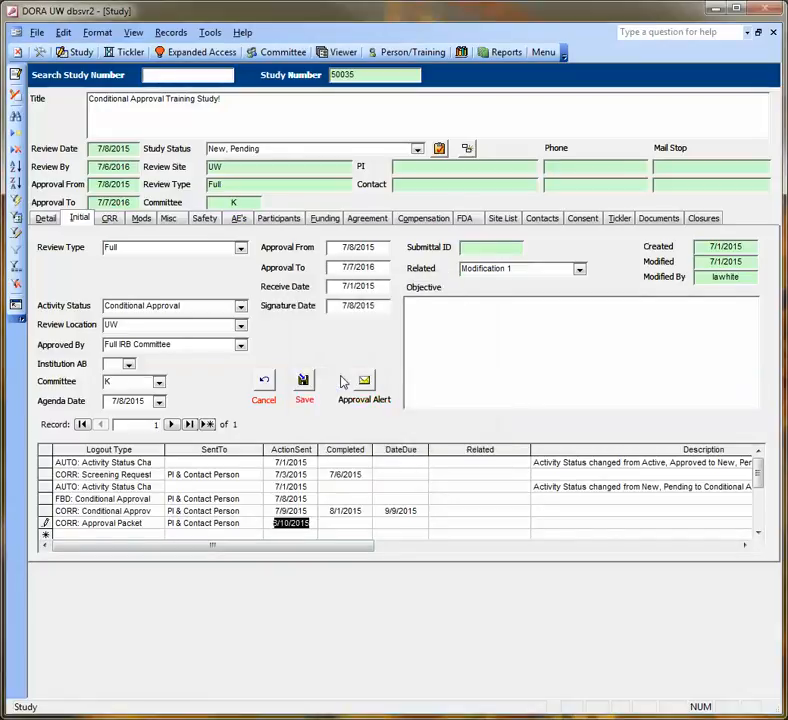
{"action": "left_click", "coordinate": [303, 381]}
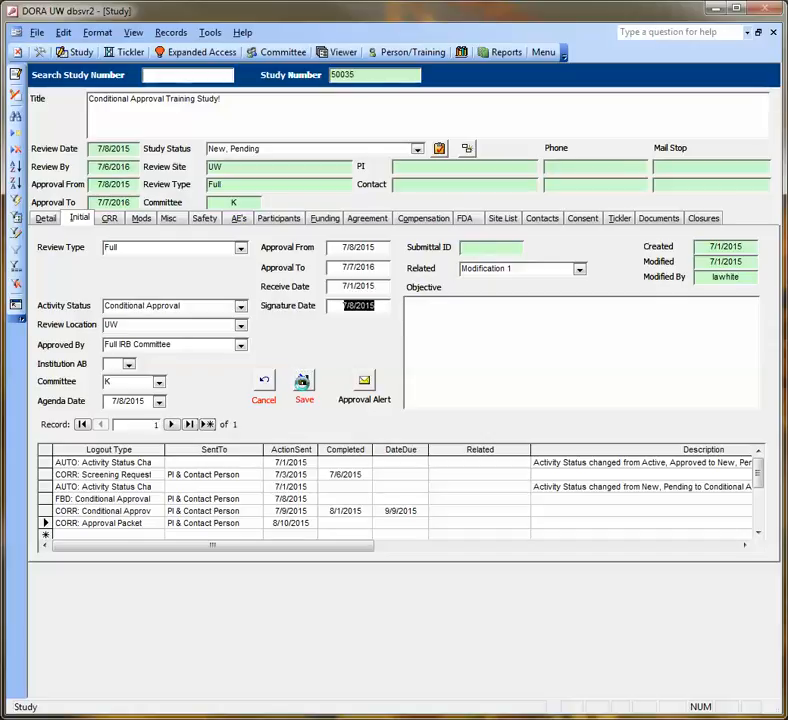
{"action": "left_click", "coordinate": [304, 386]}
- Change the study status to Active, Approved, associate the change with Modification 1, and save it
{"action": "left_click", "coordinate": [418, 149]}
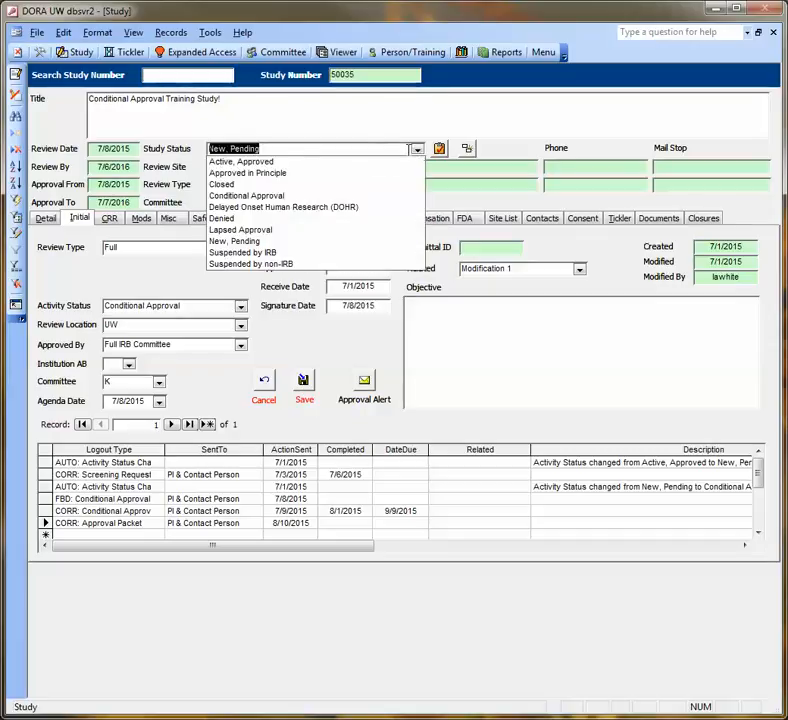
{"action": "left_click", "coordinate": [341, 161]}
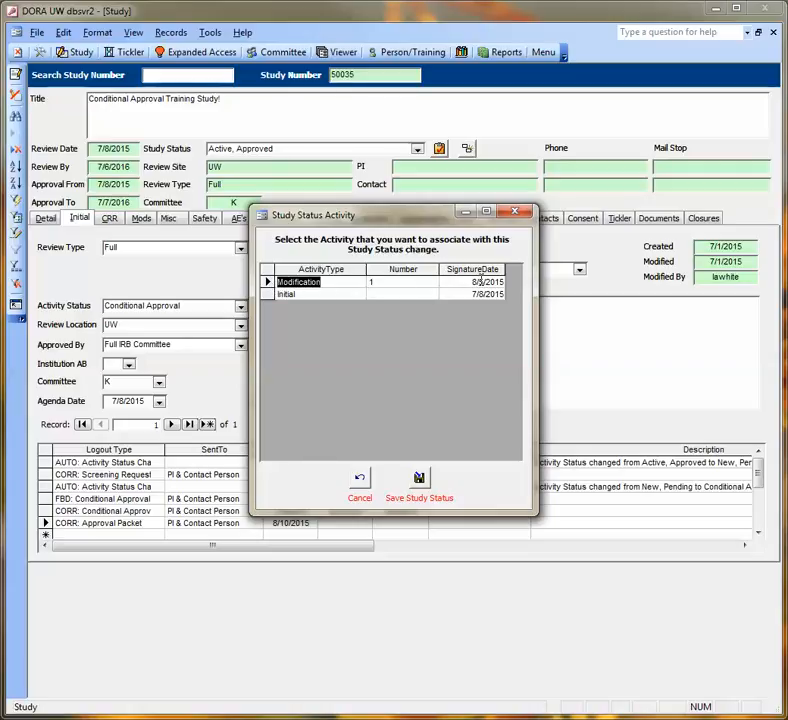
{"action": "left_click", "coordinate": [417, 479]}
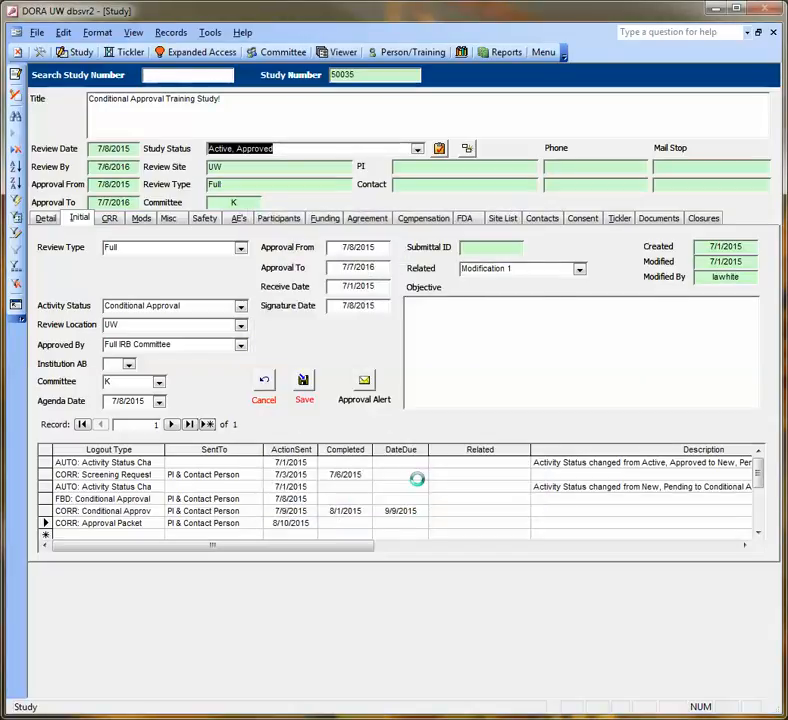